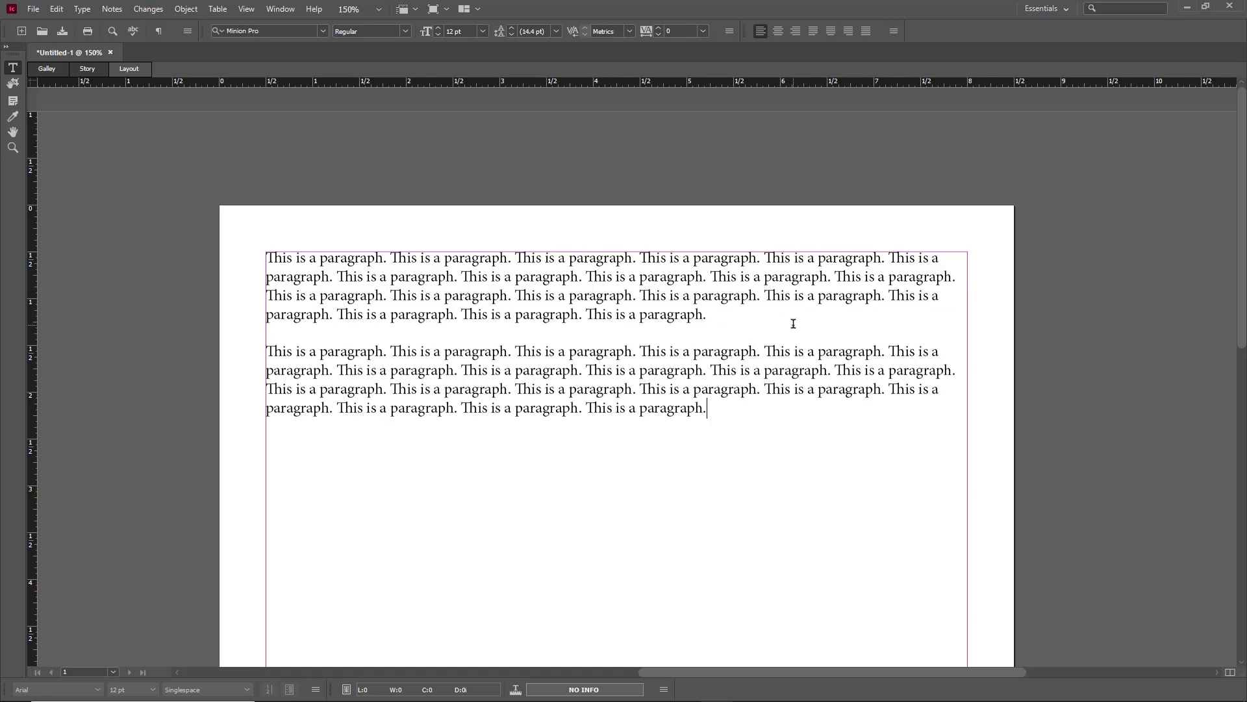
Place the insertion point in the second paragraph and open the Window menu.
click(610, 369)
click(571, 343)
click(279, 12)
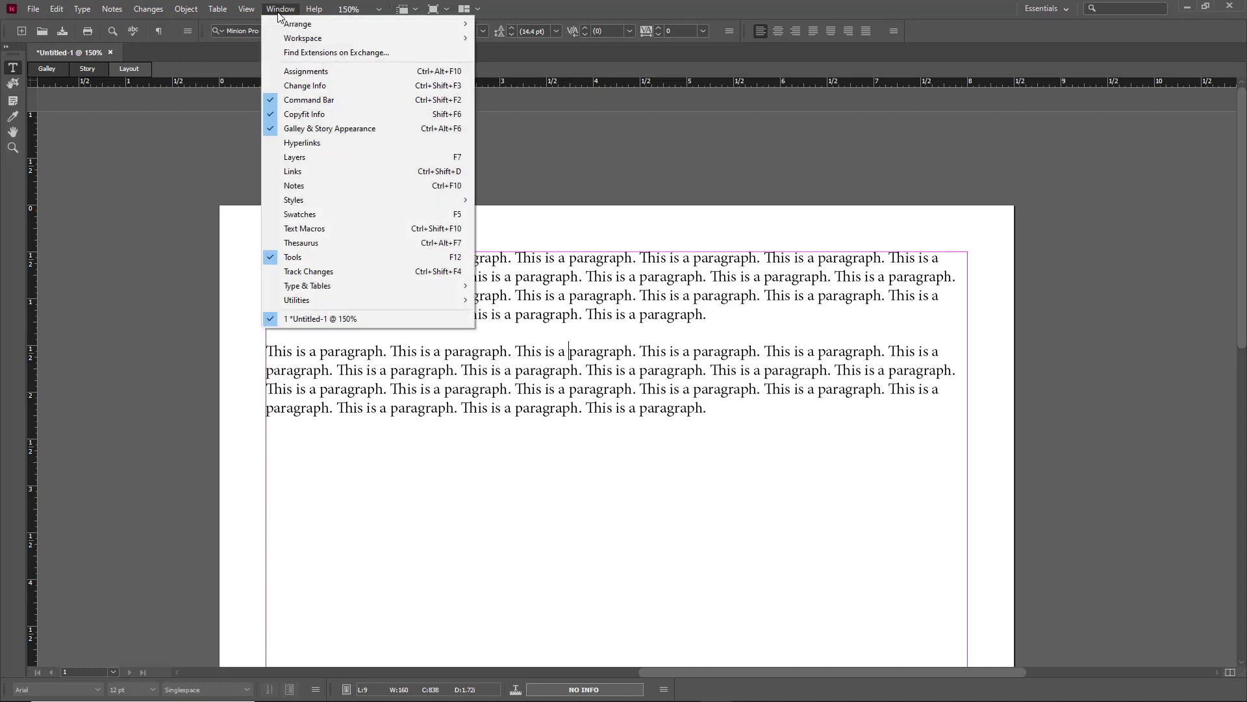
Show the Track Changes toolbar from Window > Track Changes.
click(307, 272)
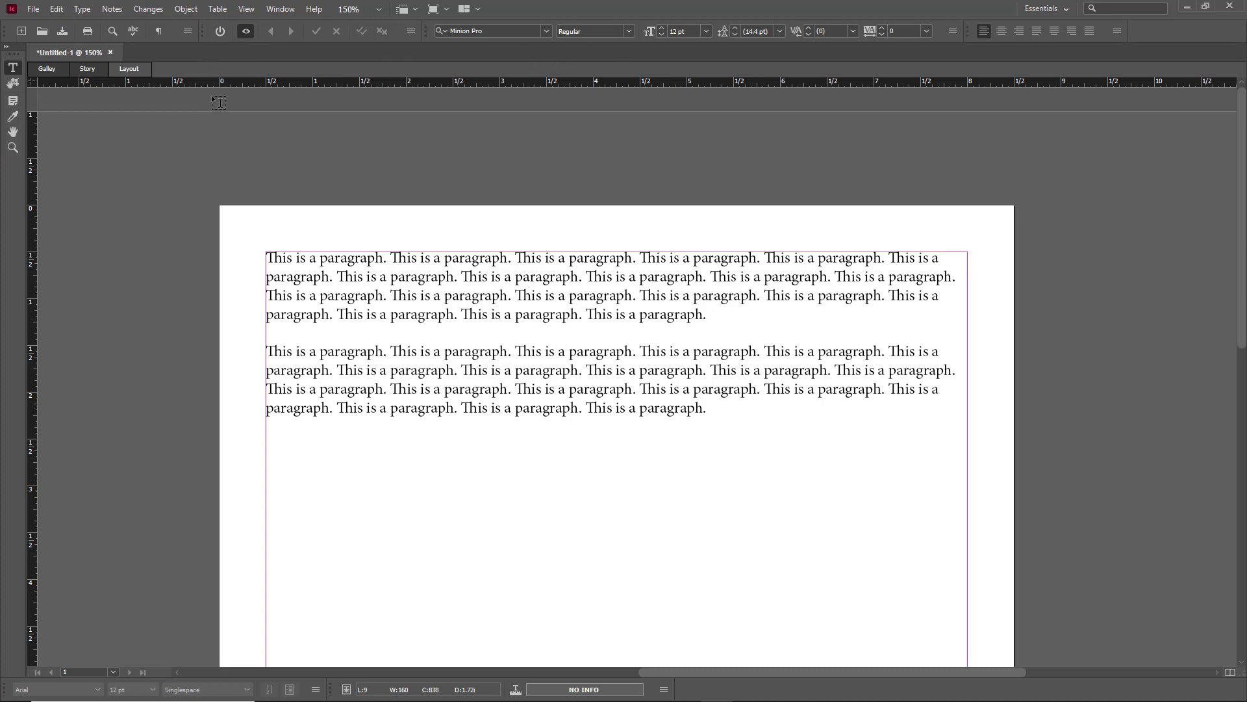
click(244, 32)
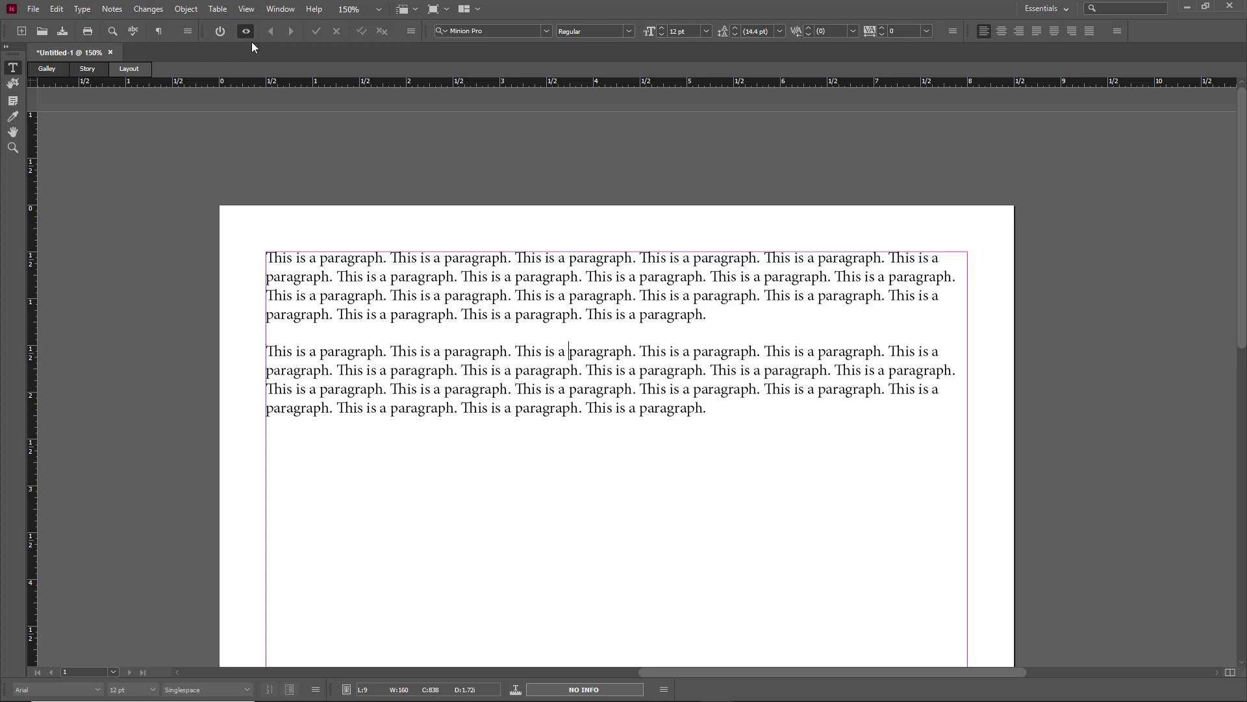
Enable tracking for the story and change the second 'paragraph' in line one to 'sentence'.
click(218, 32)
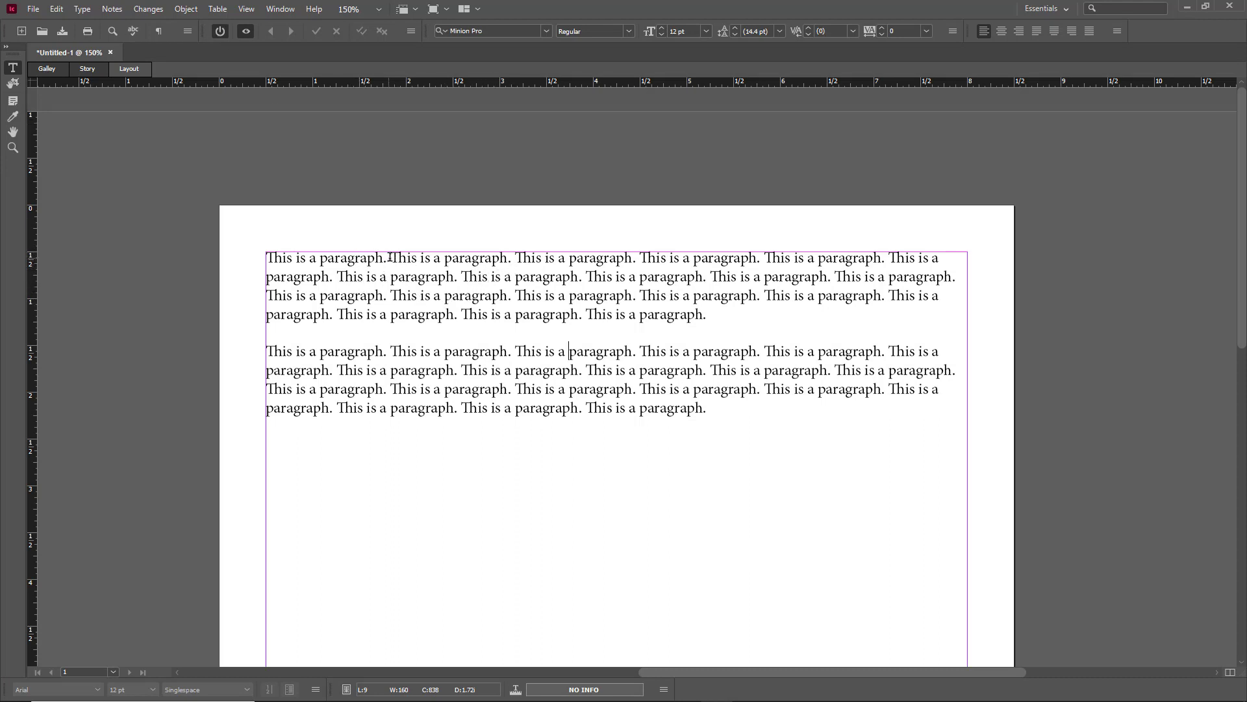
drag(509, 258, 441, 256)
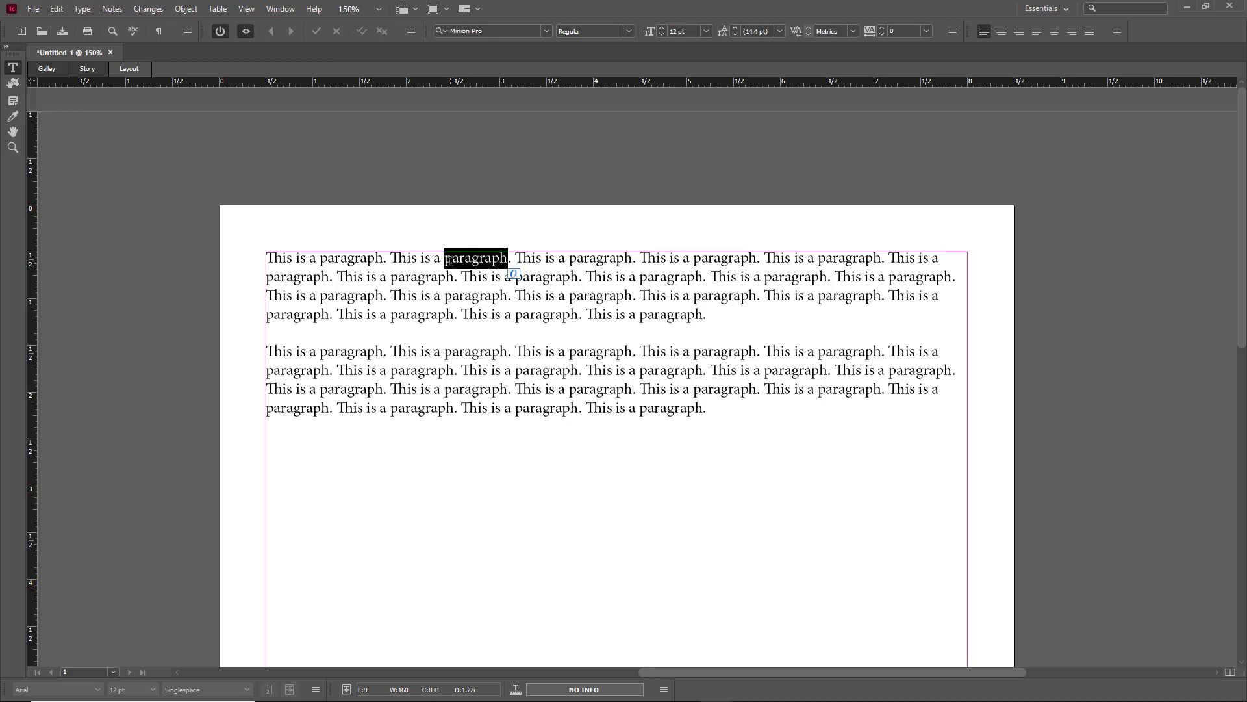
text(senet)
text(nce)
key(BackSpace)
key(BackSpace)
key(BackSpace)
key(BackSpace)
key(BackSpace)
text(tence)
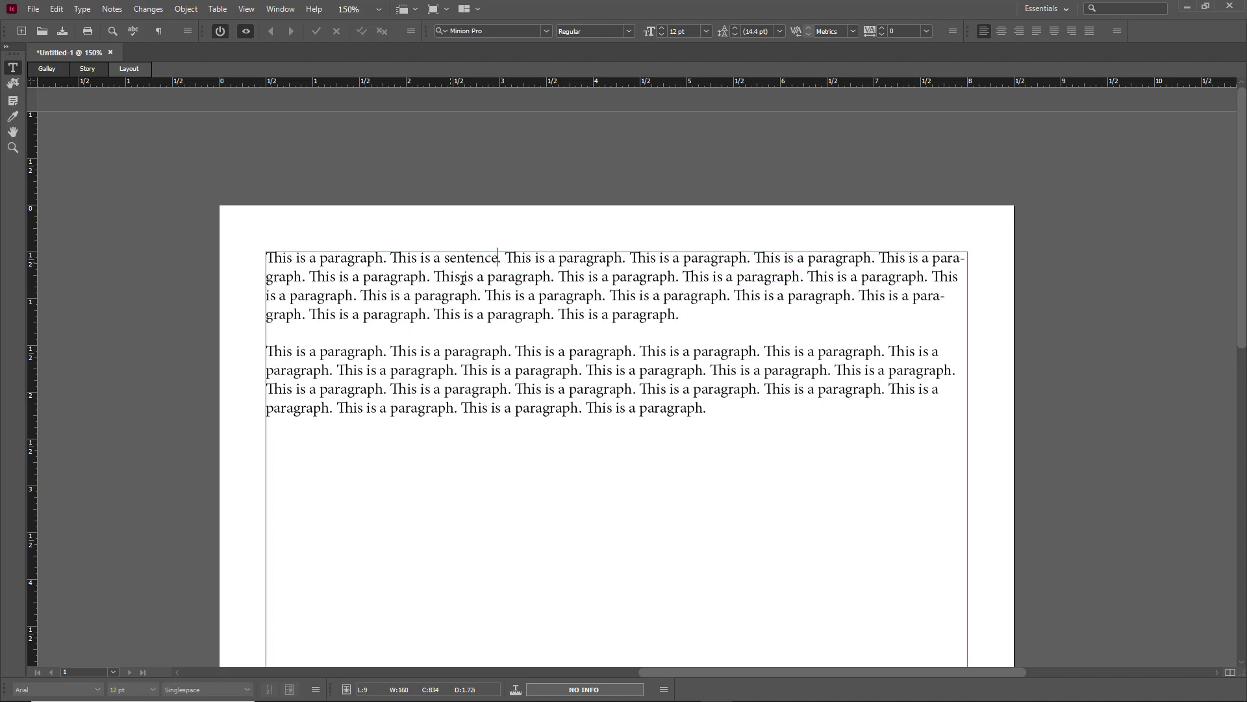
click(534, 376)
click(86, 72)
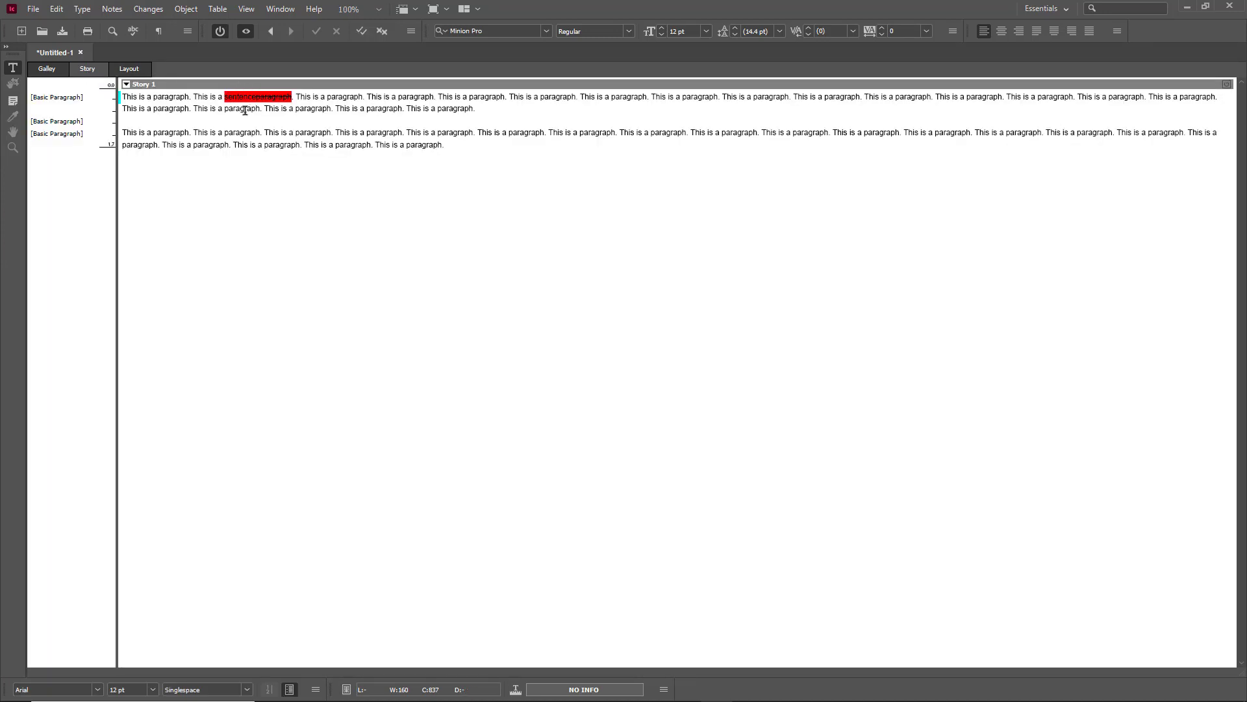
drag(234, 97, 123, 98)
click(195, 99)
drag(224, 97, 292, 97)
click(267, 111)
click(229, 108)
click(46, 70)
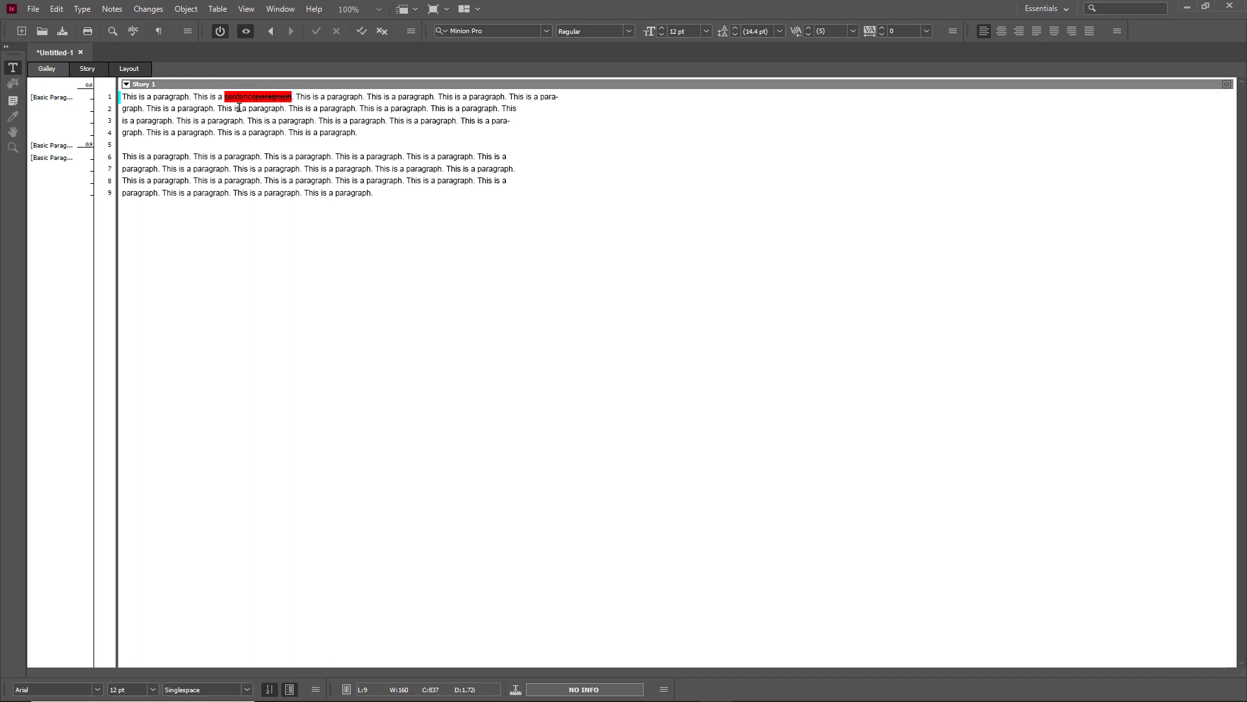
click(127, 71)
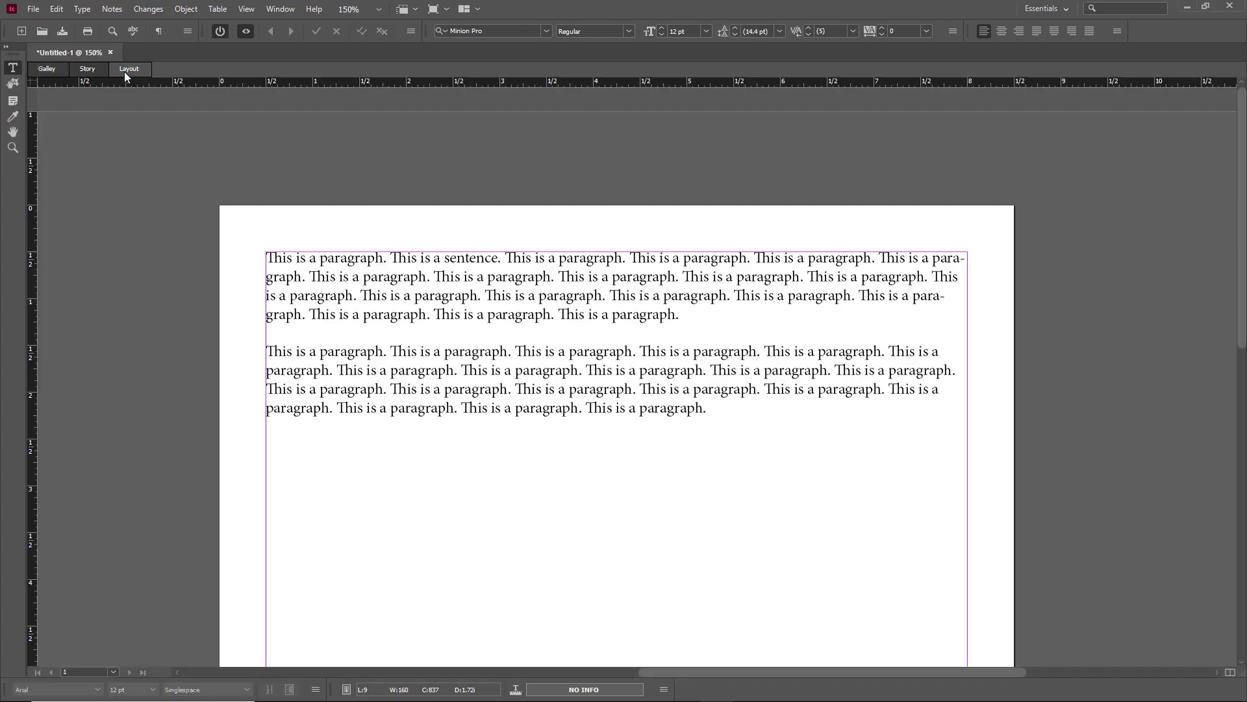
Use Find/Change to replace all 'paragraph' with 'word' via Change All.
click(112, 10)
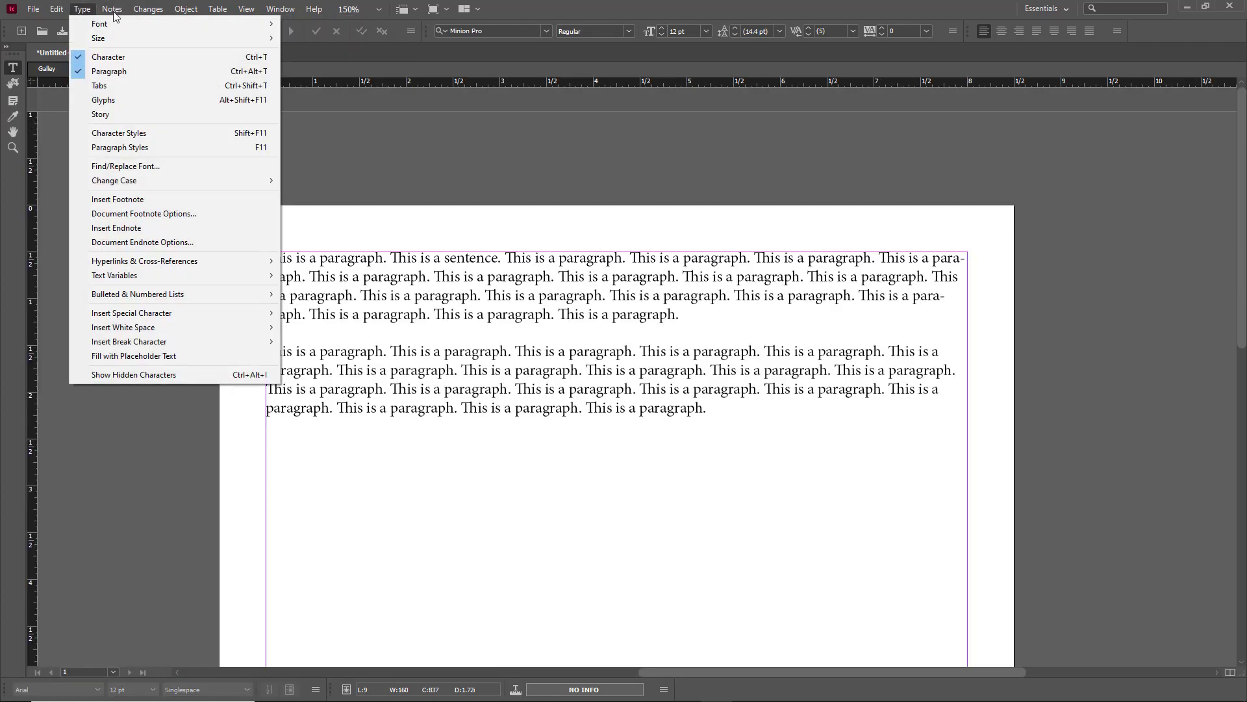
mouse_move(63, 14)
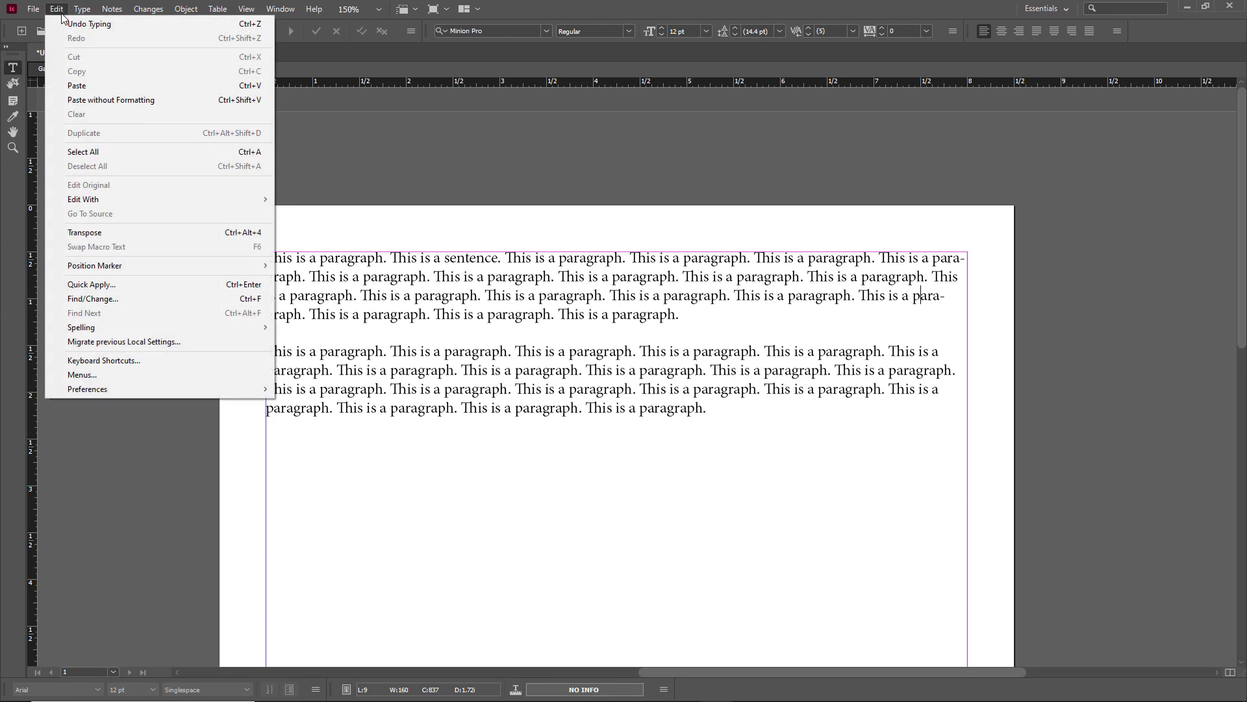
click(115, 299)
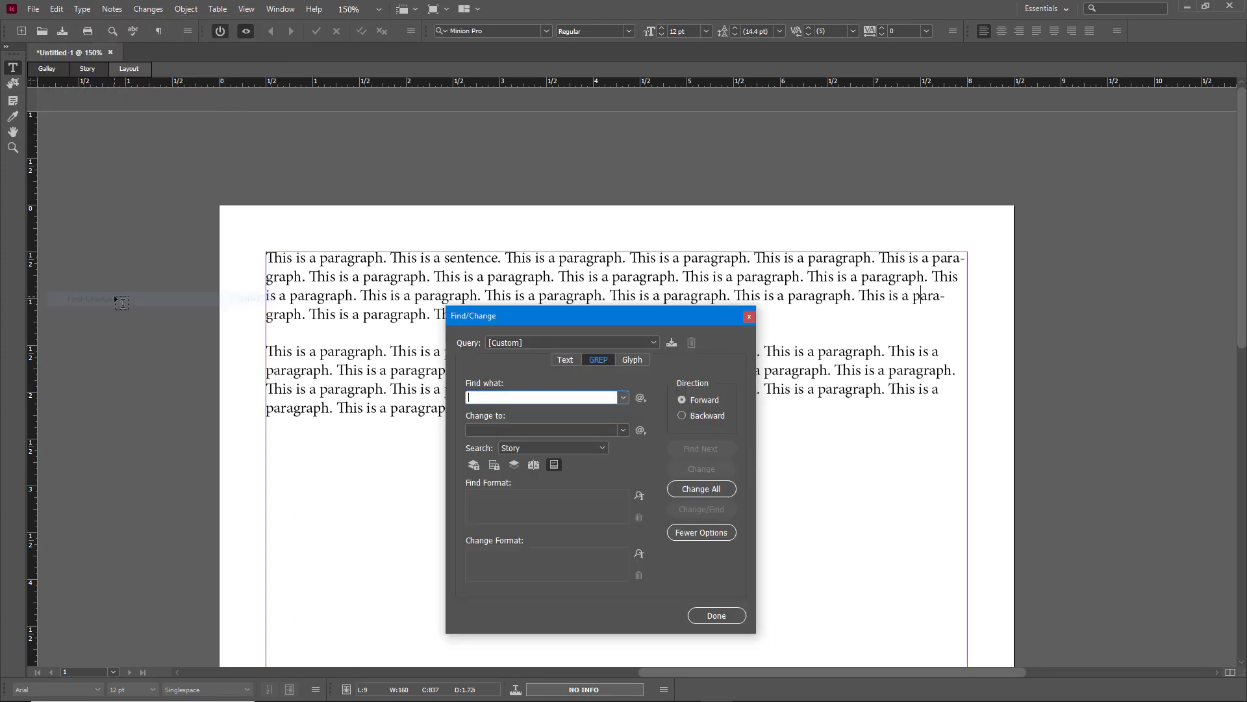
text(paragraph)
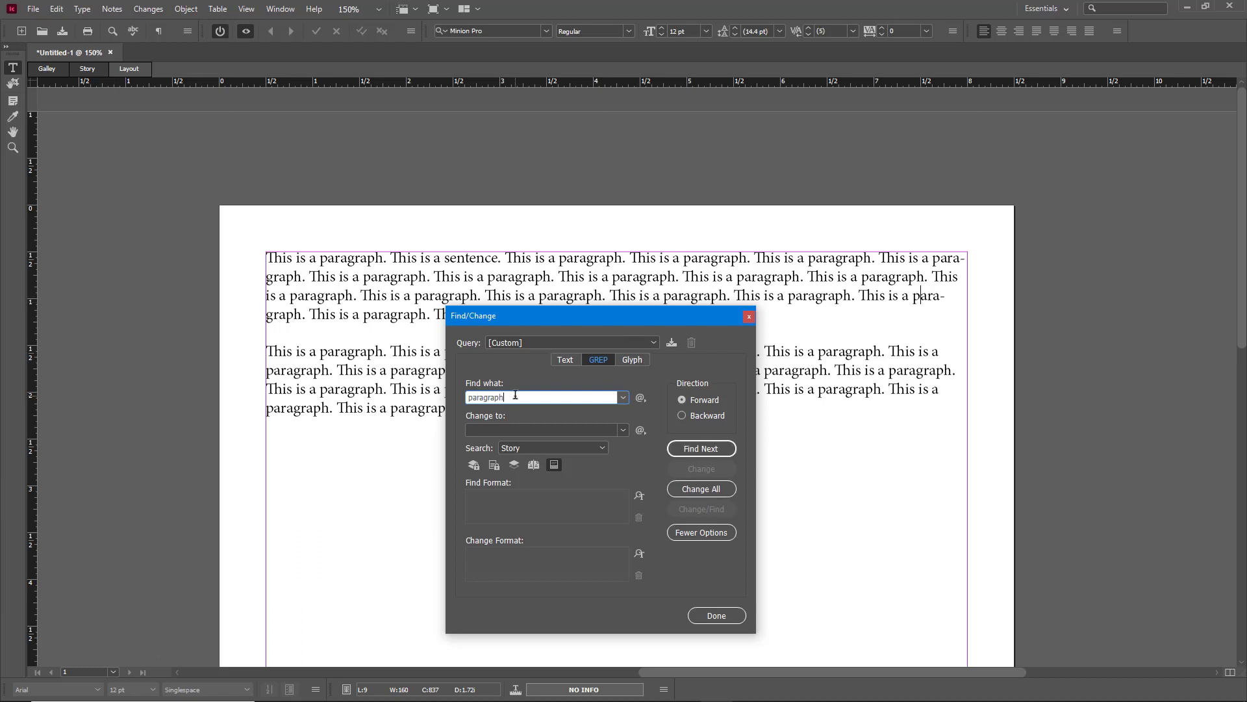
click(519, 430)
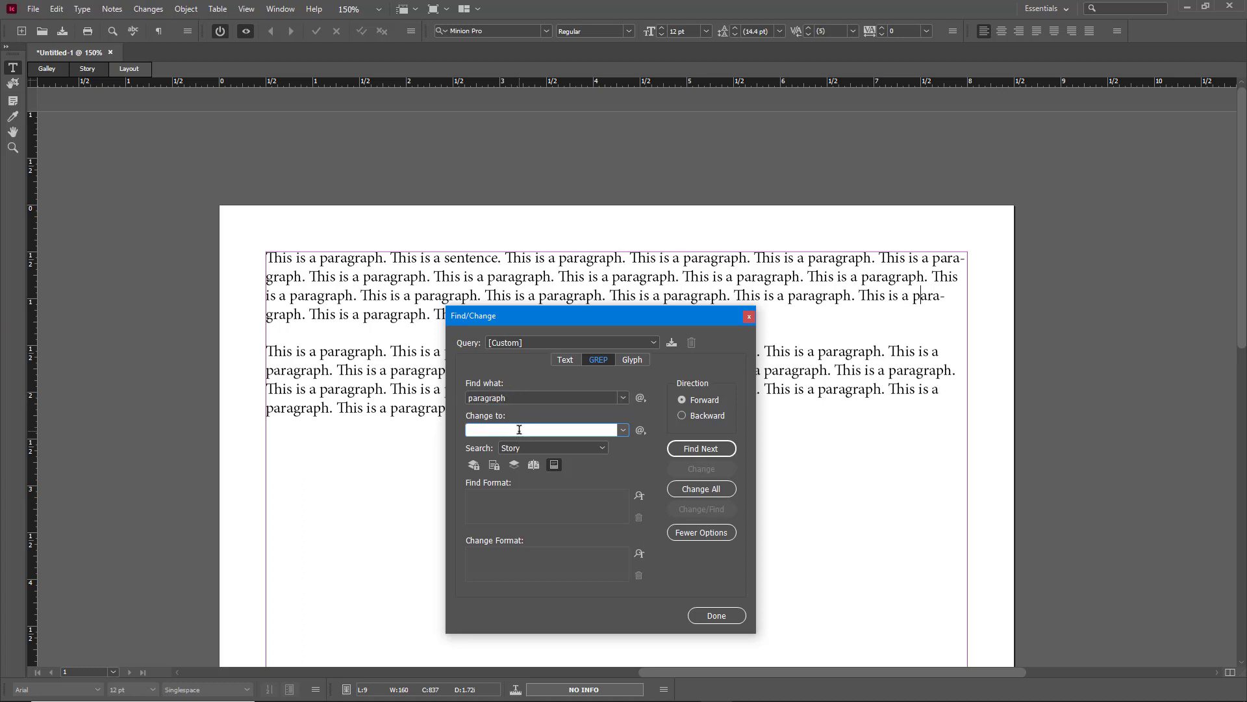
text(word)
click(695, 493)
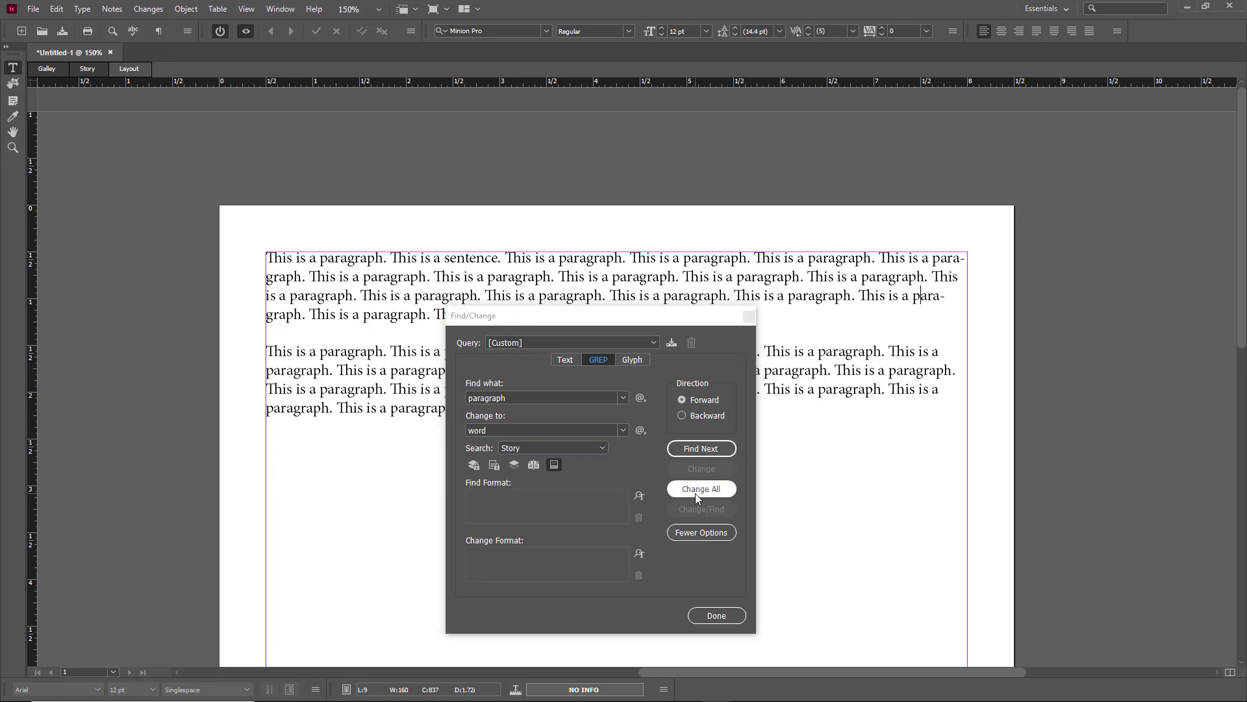
click(706, 377)
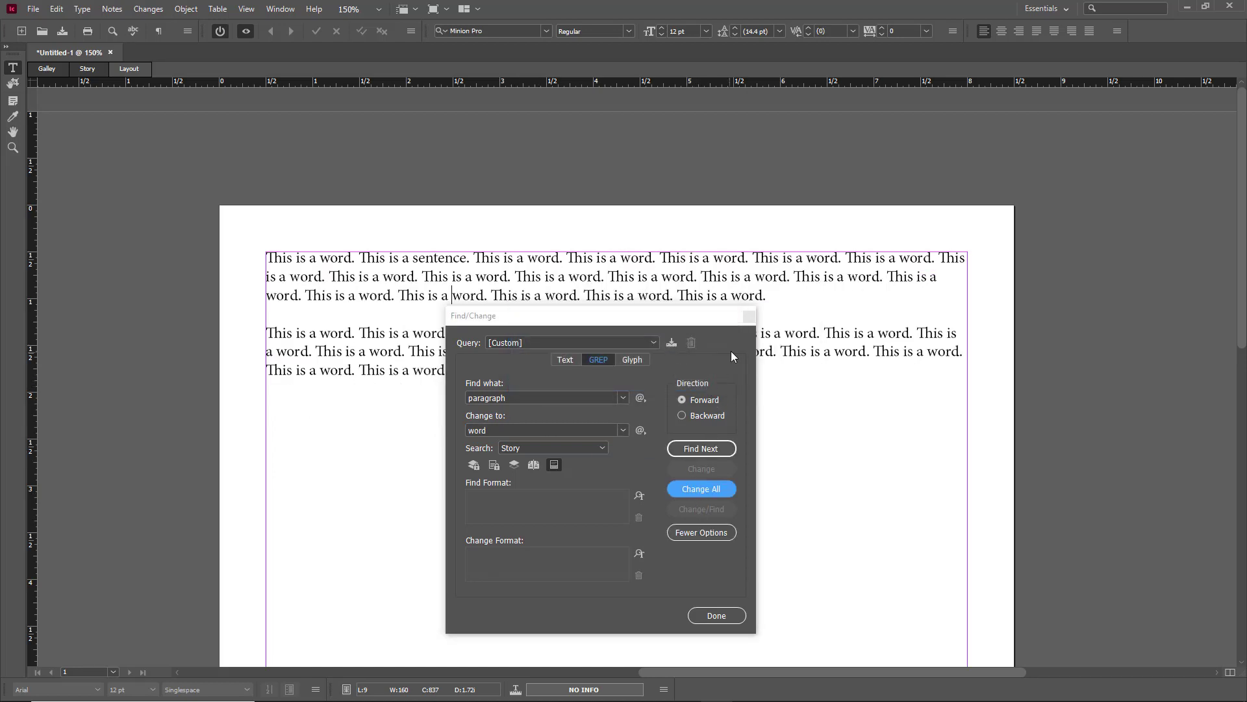
click(749, 317)
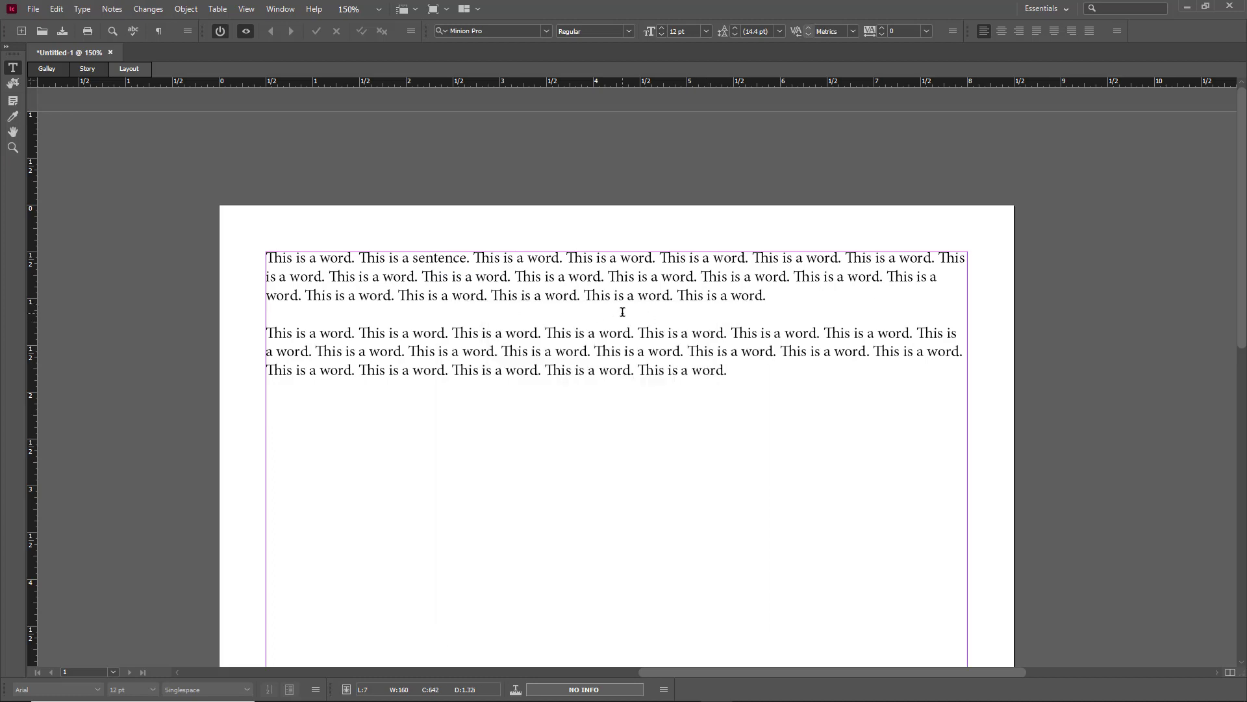
In Story view, accept the 'word' insertion, the 'paragraph' deletion and the 'sentence' insertion.
click(86, 70)
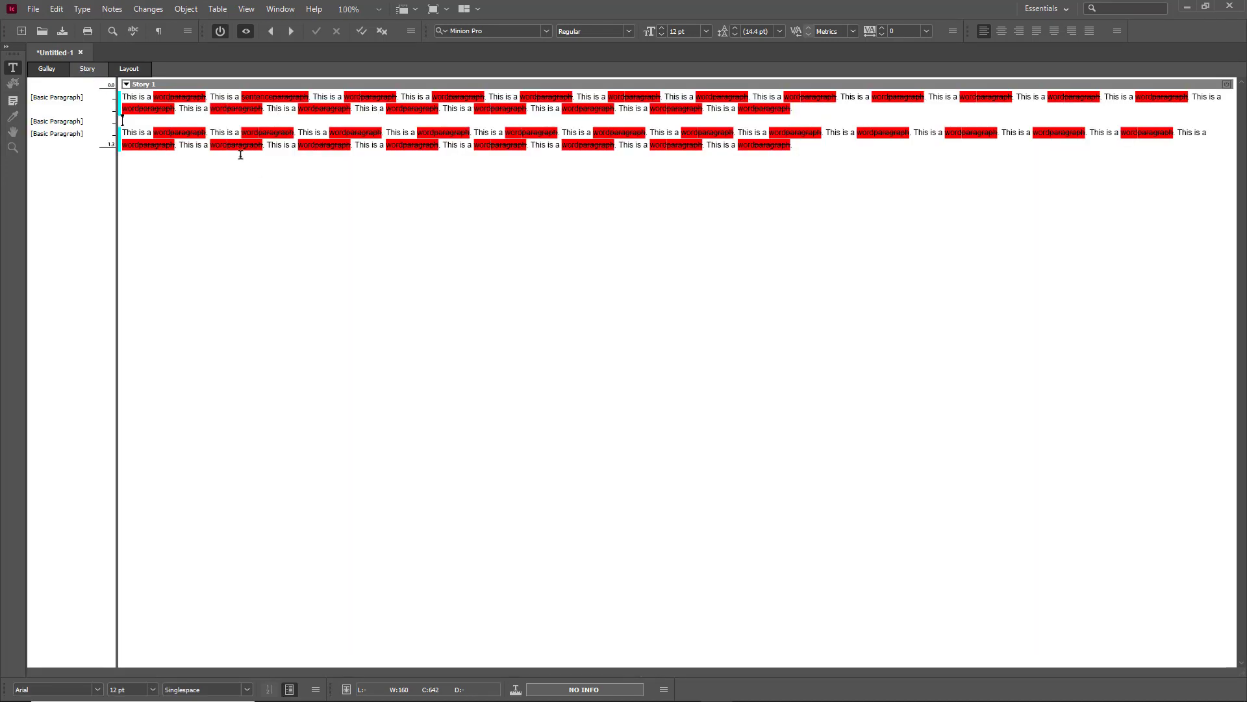
click(167, 97)
click(293, 33)
click(293, 31)
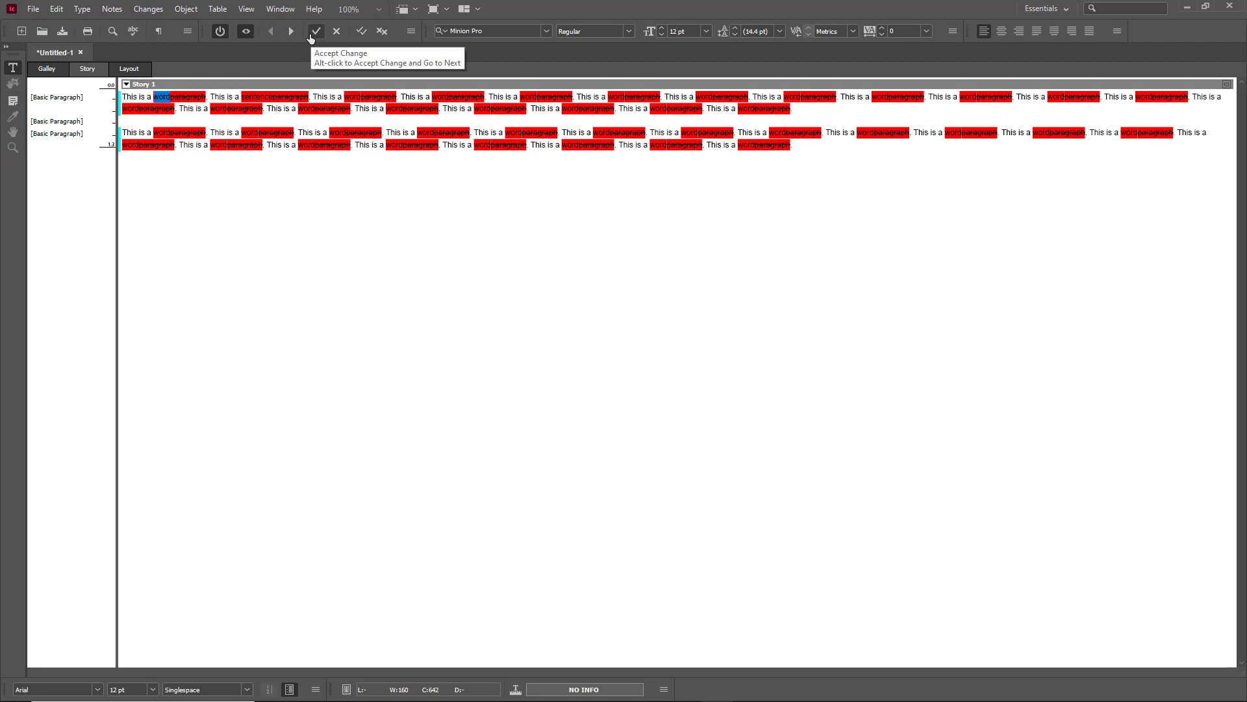
click(315, 35)
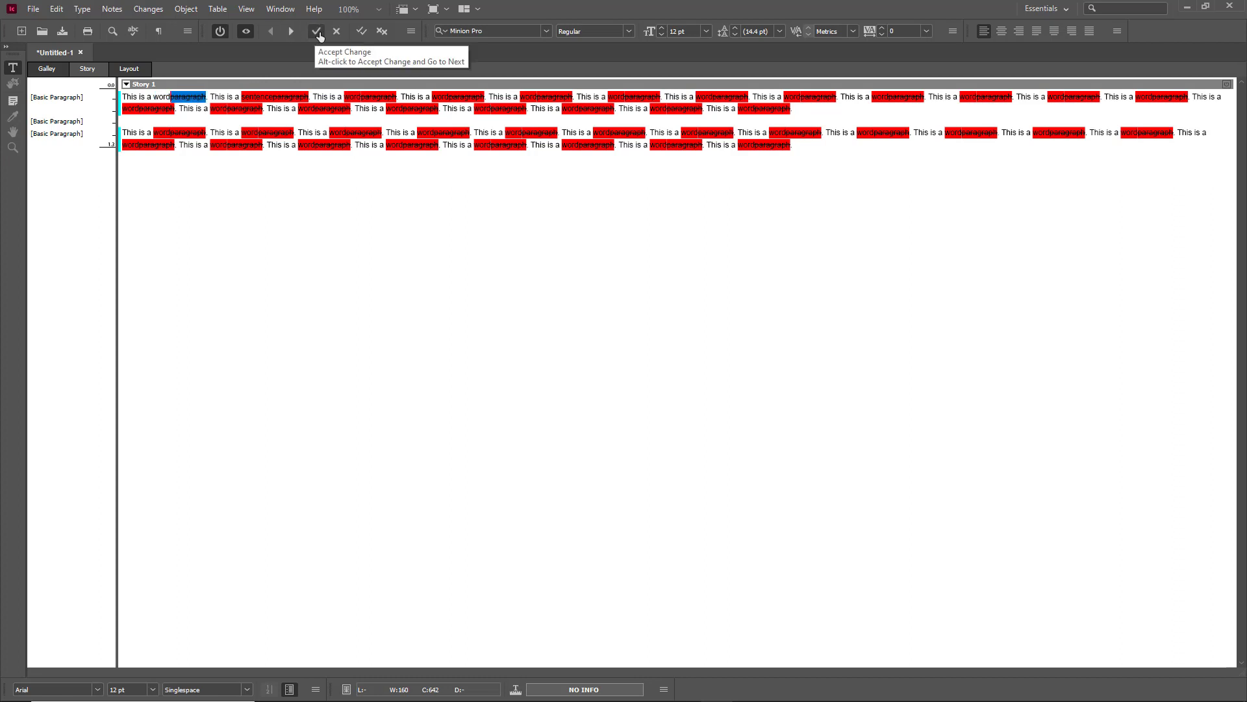
click(316, 35)
click(291, 32)
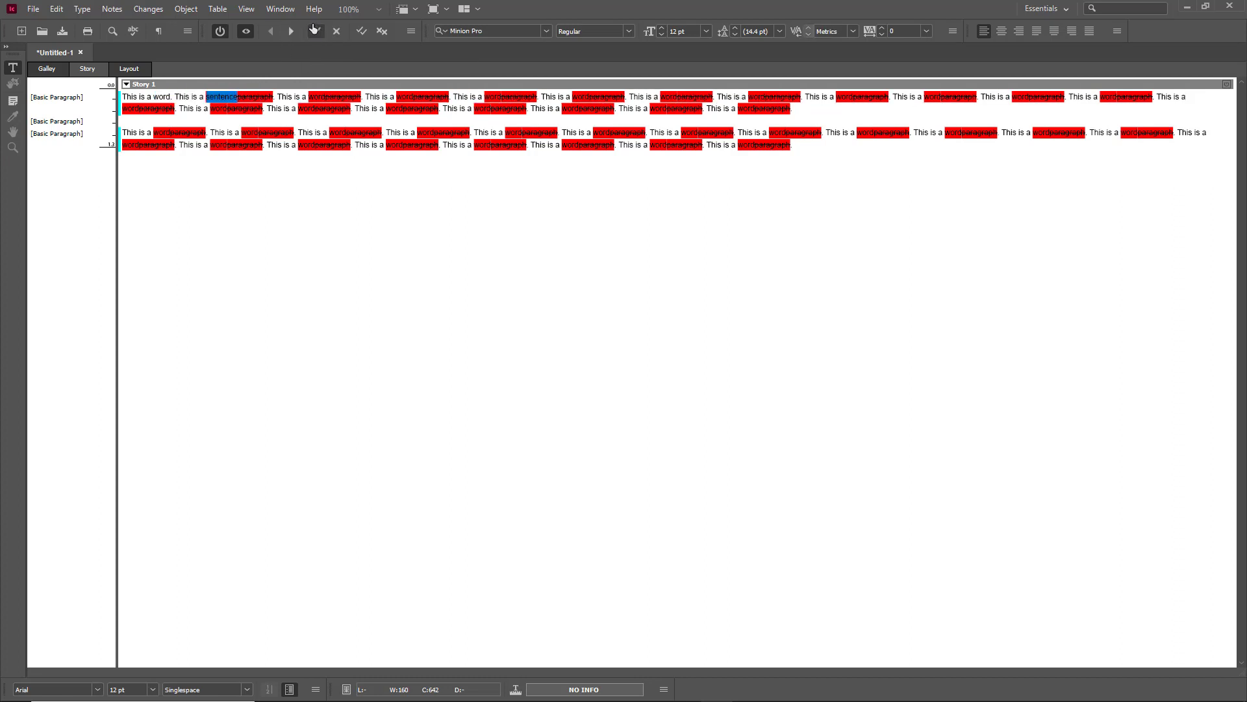
click(316, 35)
Accept all changes in the story, then undo that with Ctrl+Z.
click(361, 33)
click(667, 377)
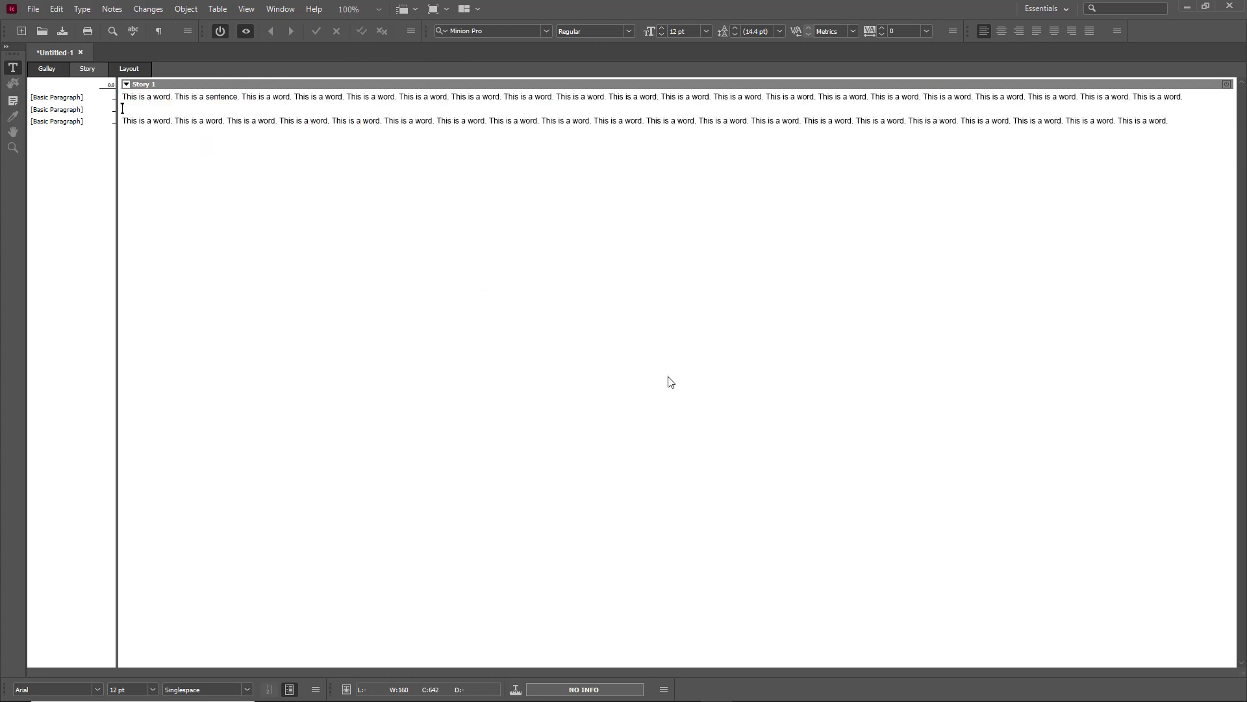
key(ctrl+z)
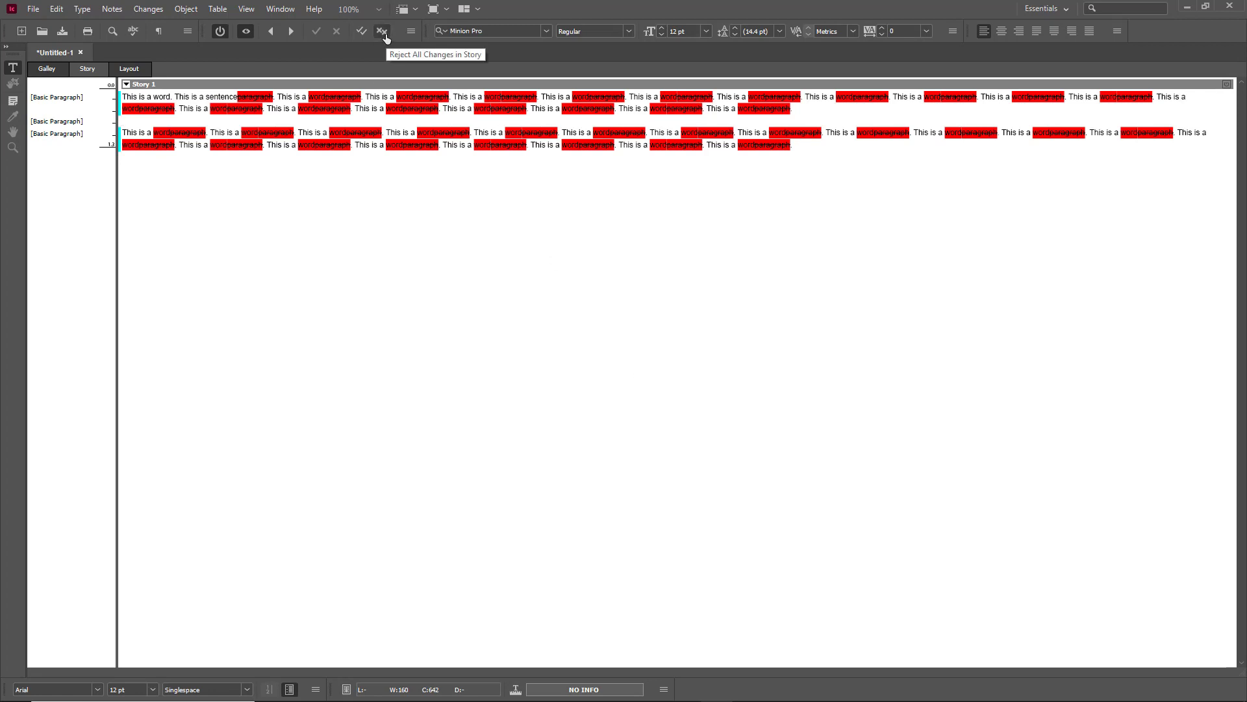
Reject all remaining changes, checking the result in Layout before returning to Story view.
click(386, 34)
click(666, 376)
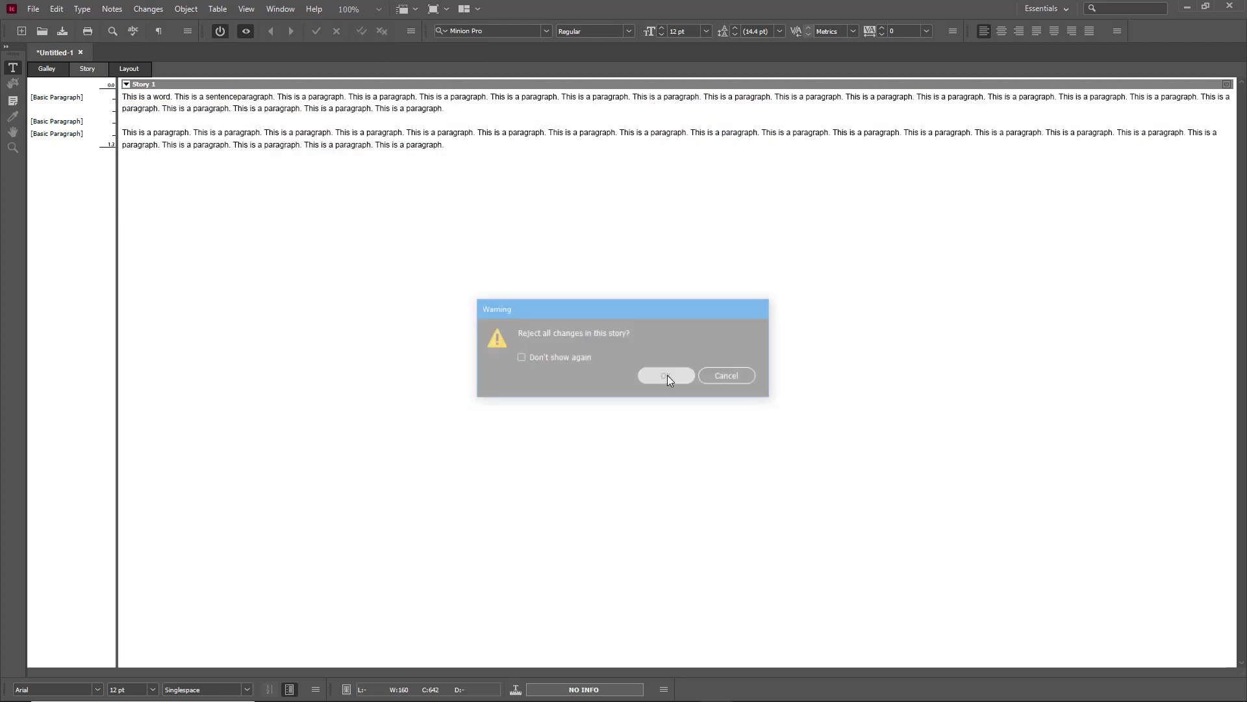
click(130, 69)
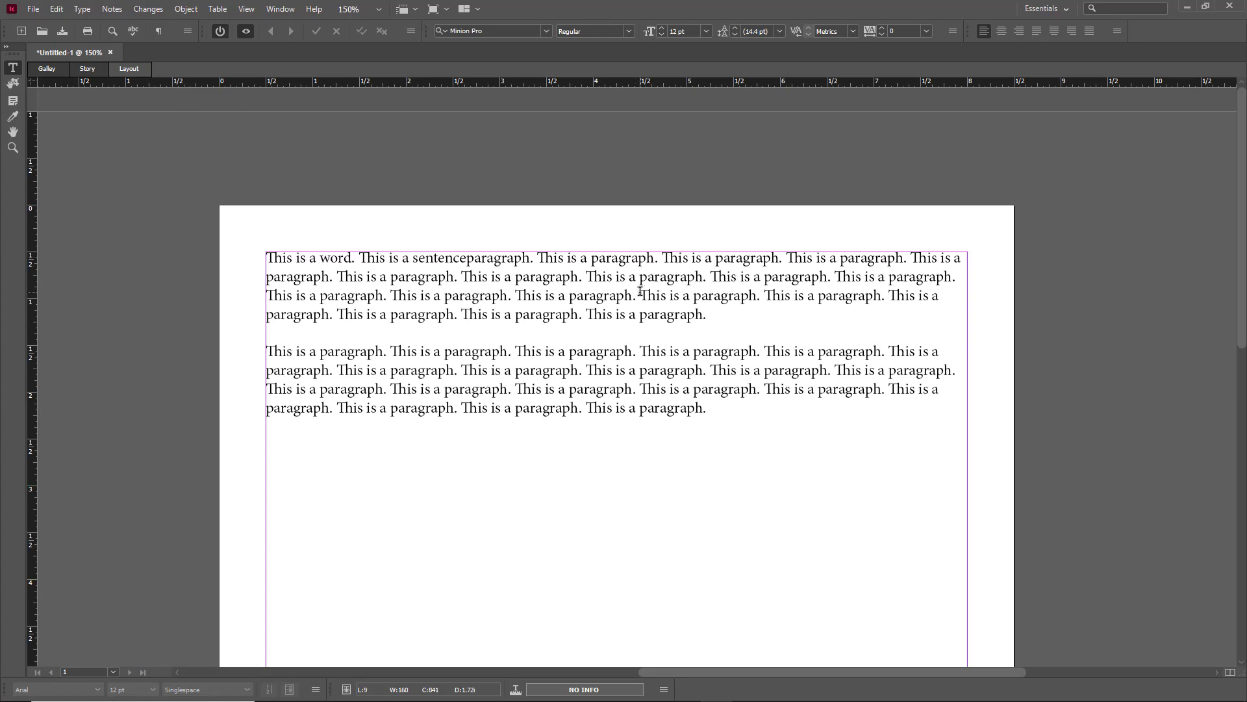
click(79, 69)
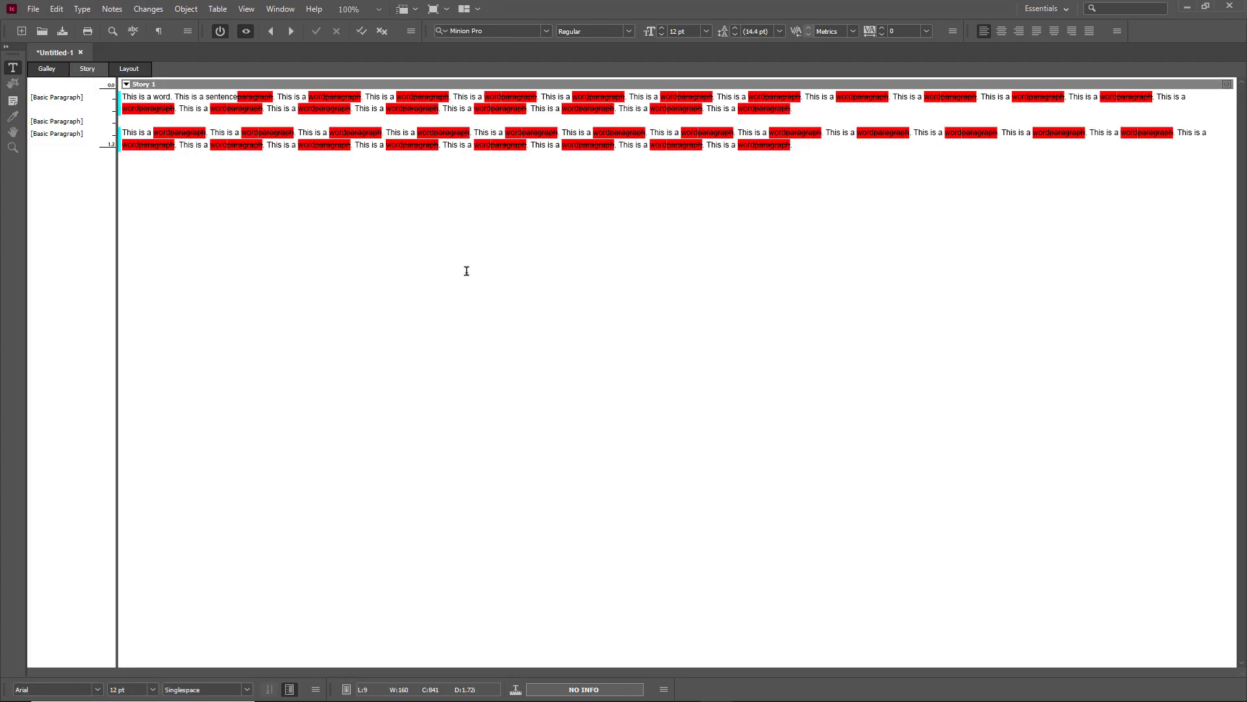
Turn off change tracking and add the untracked line 'sdfsdfsd' at the end of the story.
click(221, 32)
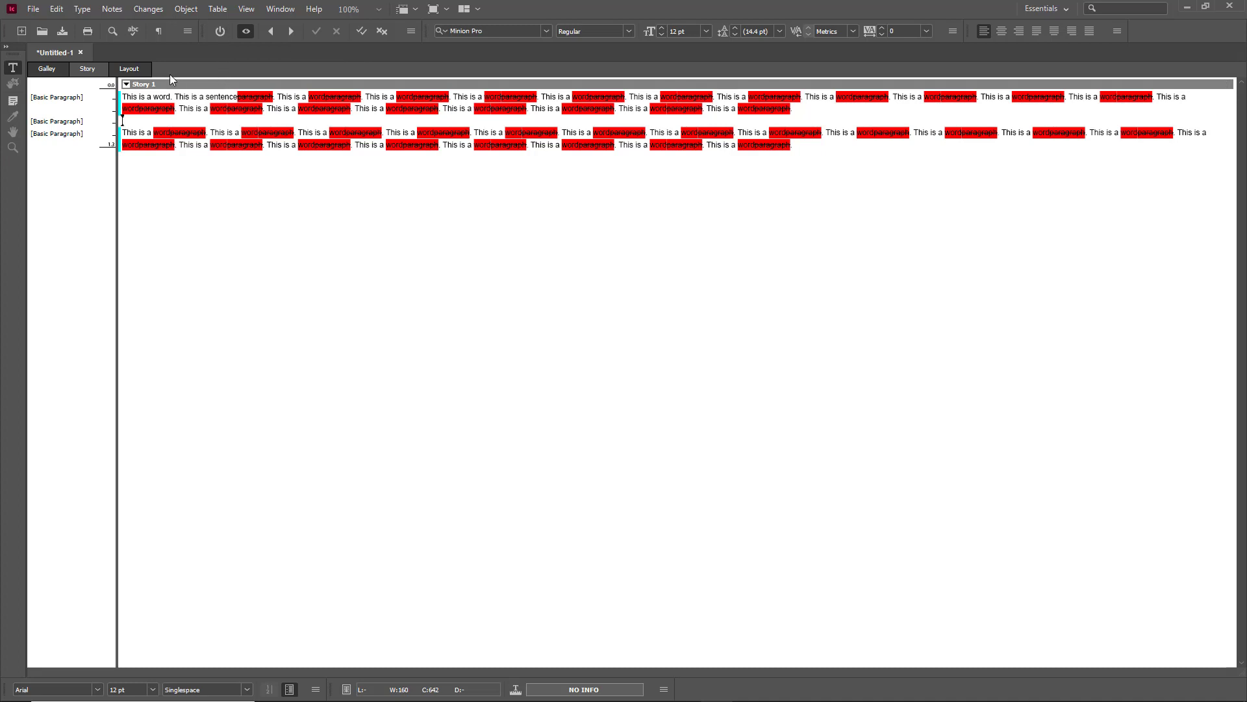
click(141, 70)
text(sdfsdfsd)
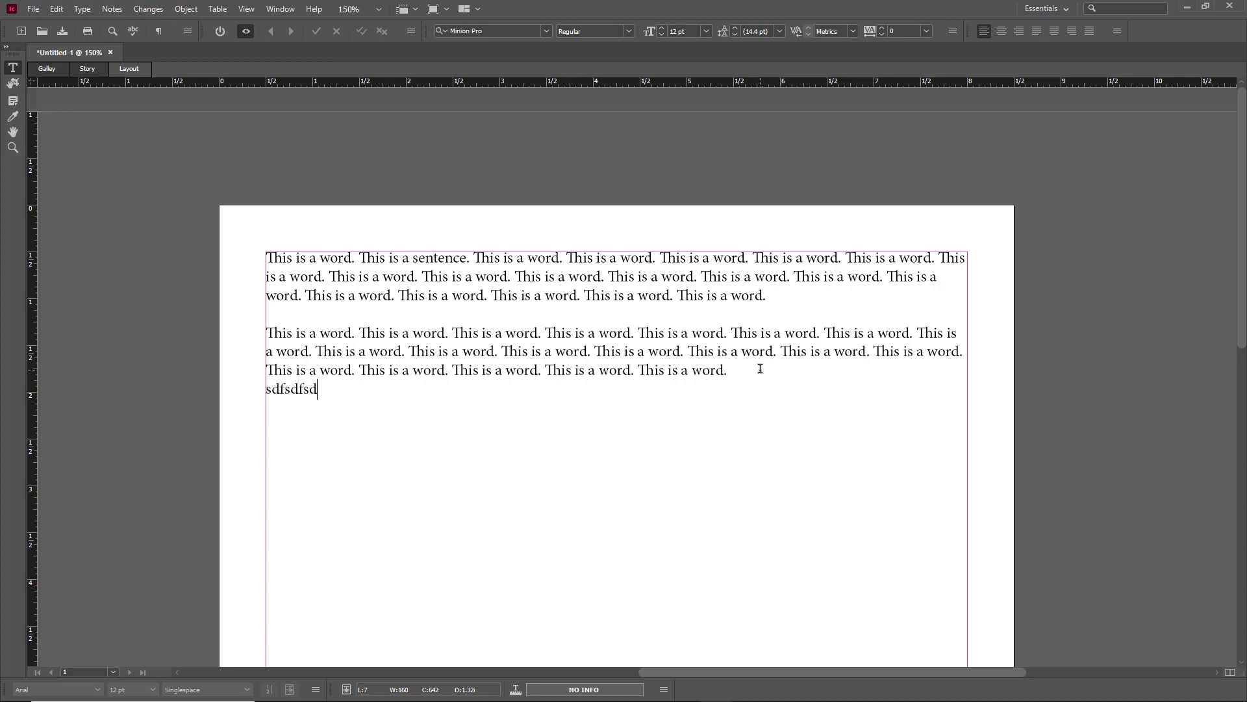
click(85, 68)
drag(152, 157, 121, 158)
click(205, 163)
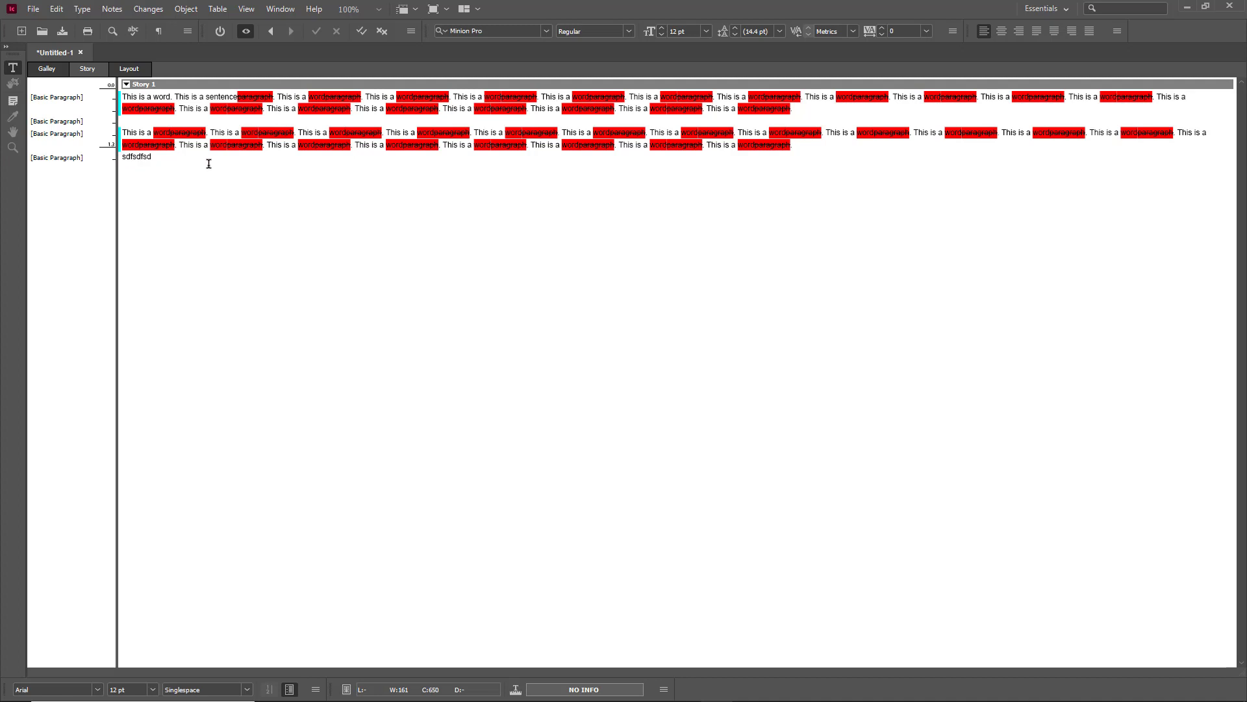
Toggle Show/Hide Changes several times, leaving the markup visible, then open the Window menu.
click(247, 33)
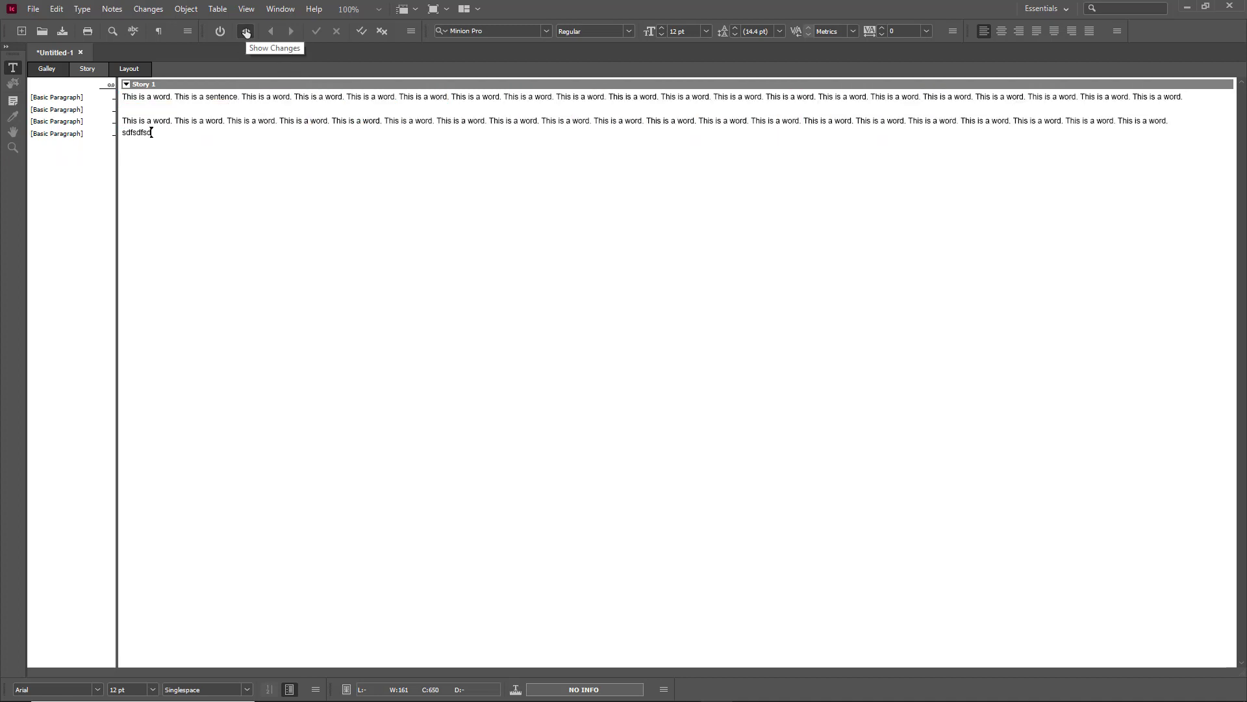
click(246, 33)
click(248, 32)
click(248, 32)
click(247, 31)
click(248, 31)
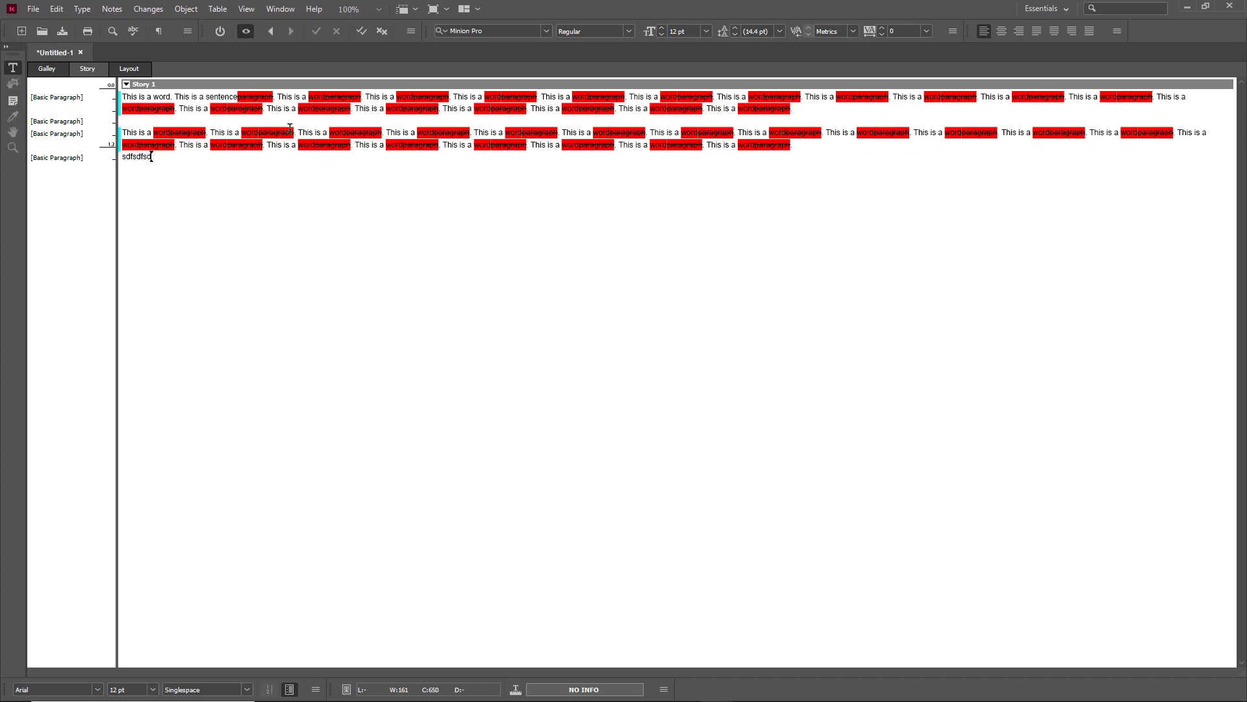
click(282, 15)
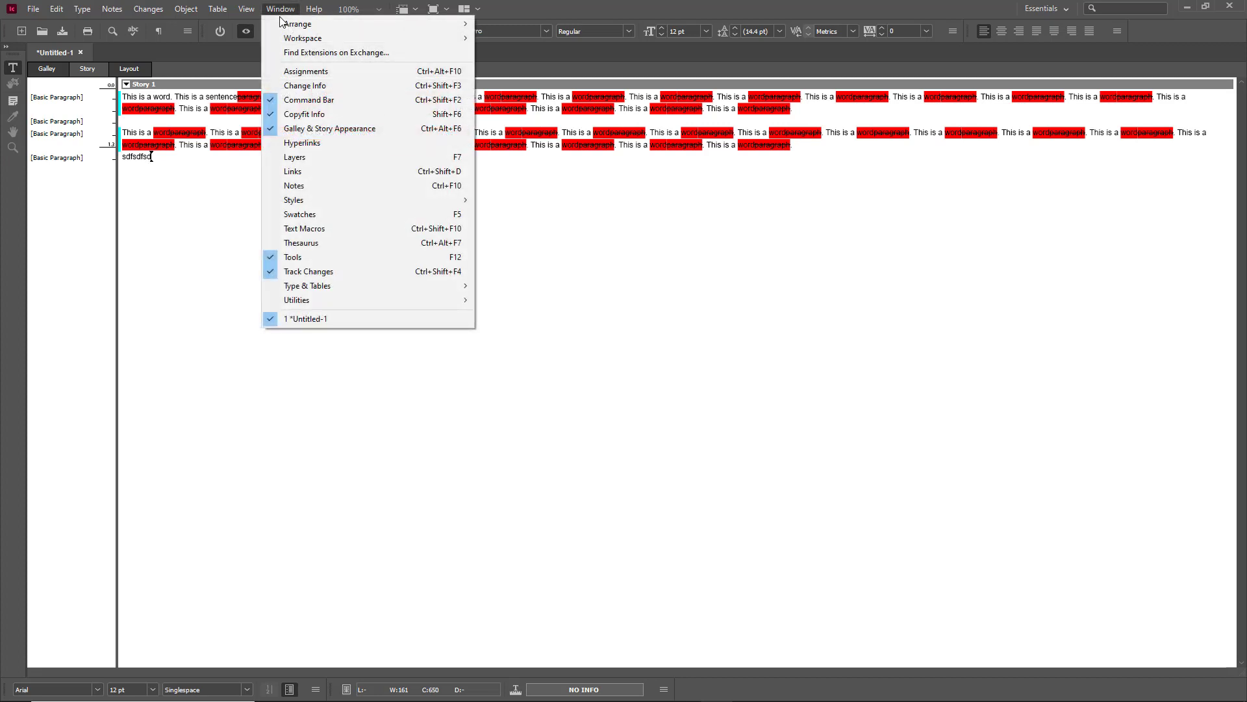
Open Change Info and inspect the details of the 'word' insertion and 'paragraph' deletion.
click(316, 87)
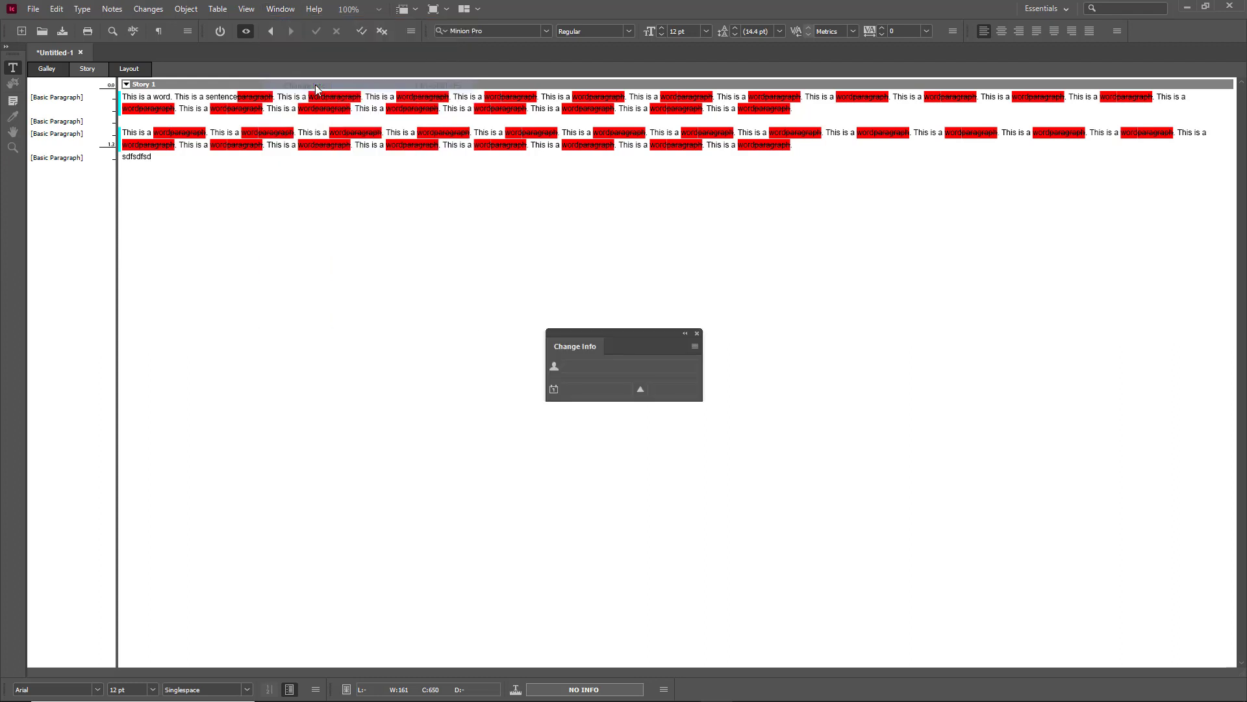
click(428, 132)
click(585, 103)
click(586, 97)
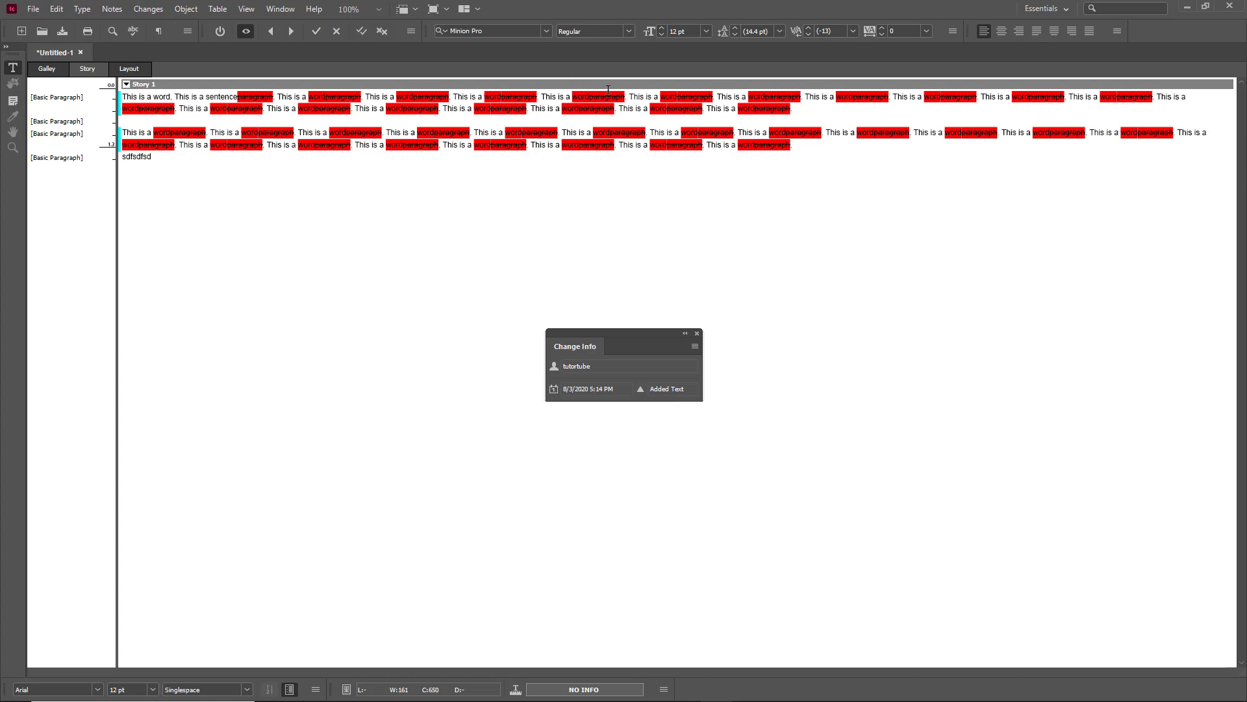
drag(580, 96, 583, 92)
click(608, 96)
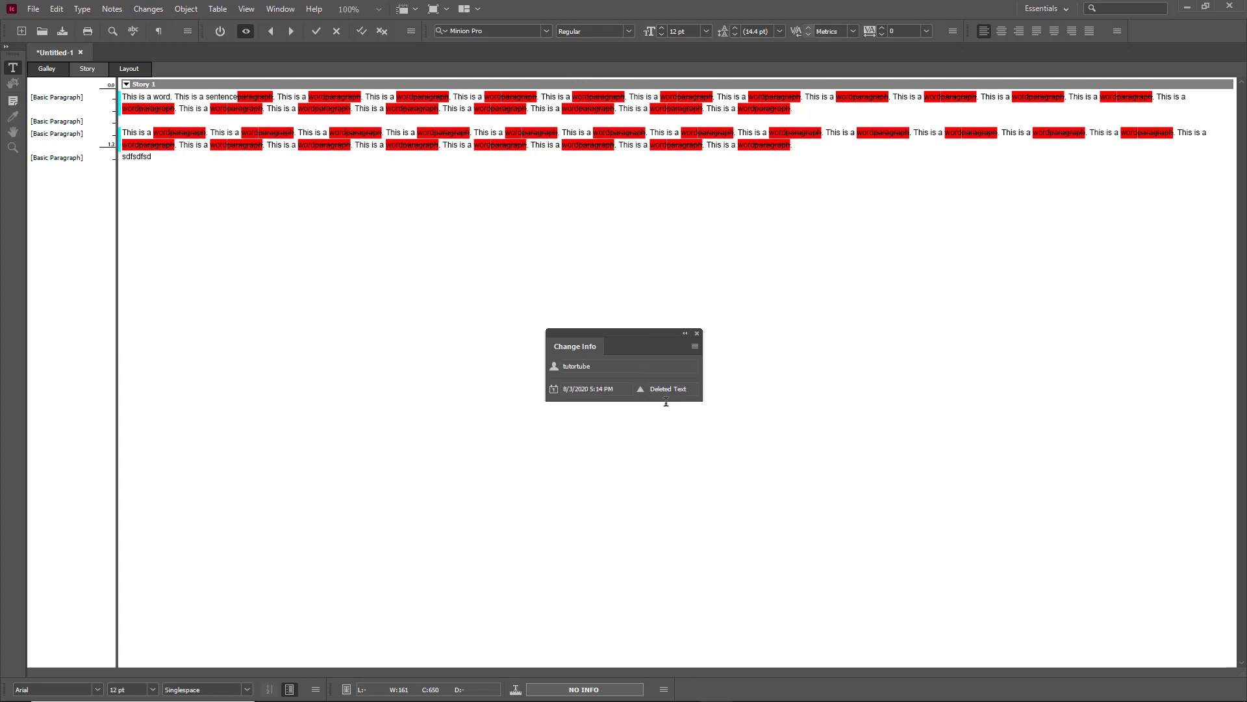